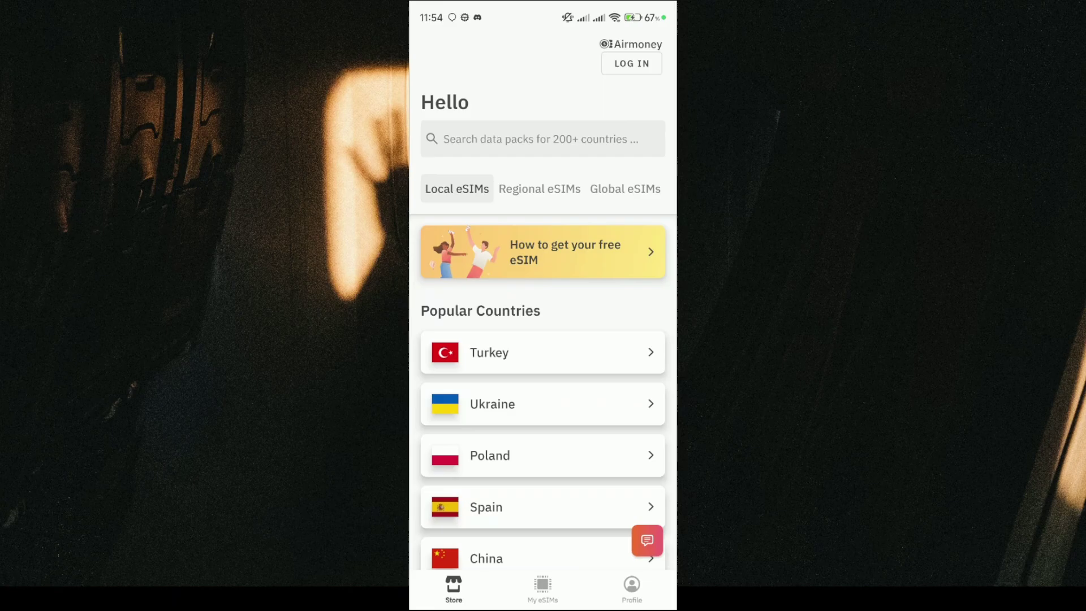
scroll(543, 340, "down", 3)
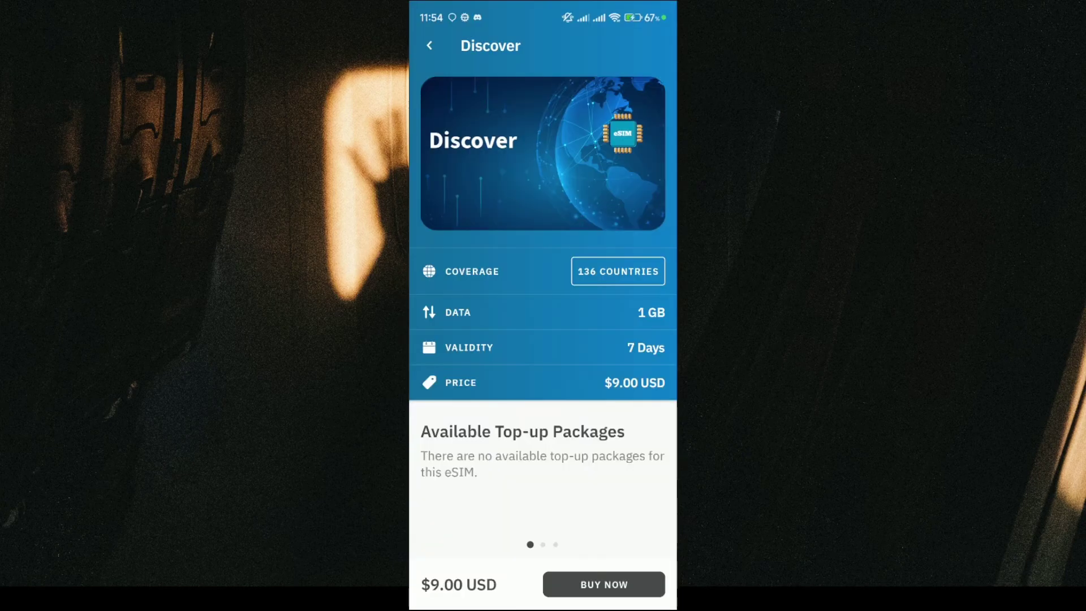
scroll(543, 339, "down", 3)
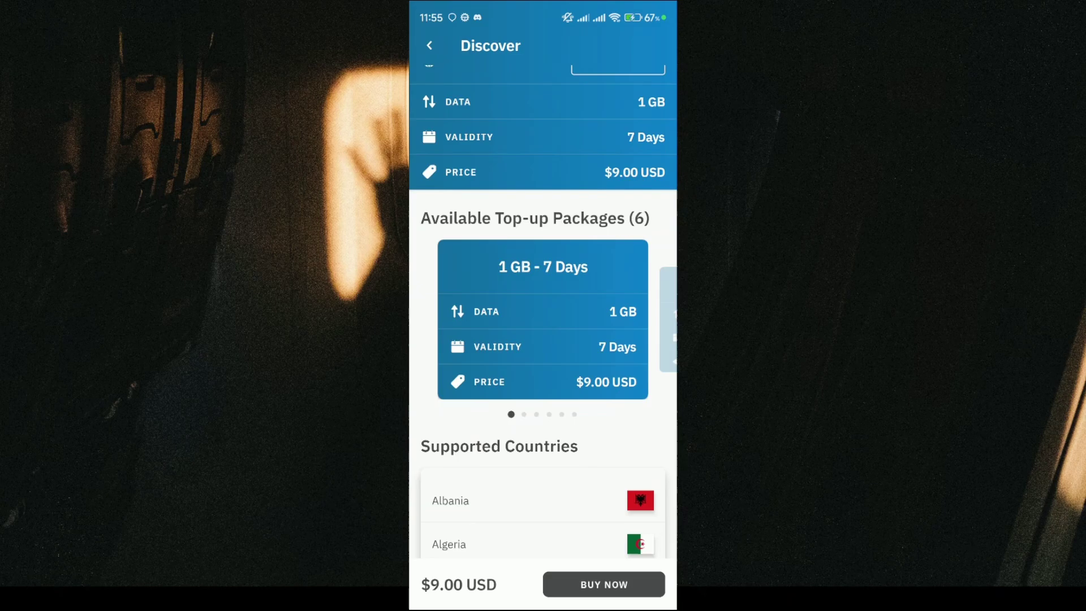
Start buying the Discover plan, then back out of the login prompt to the Global eSIMs list.
left_click(605, 585)
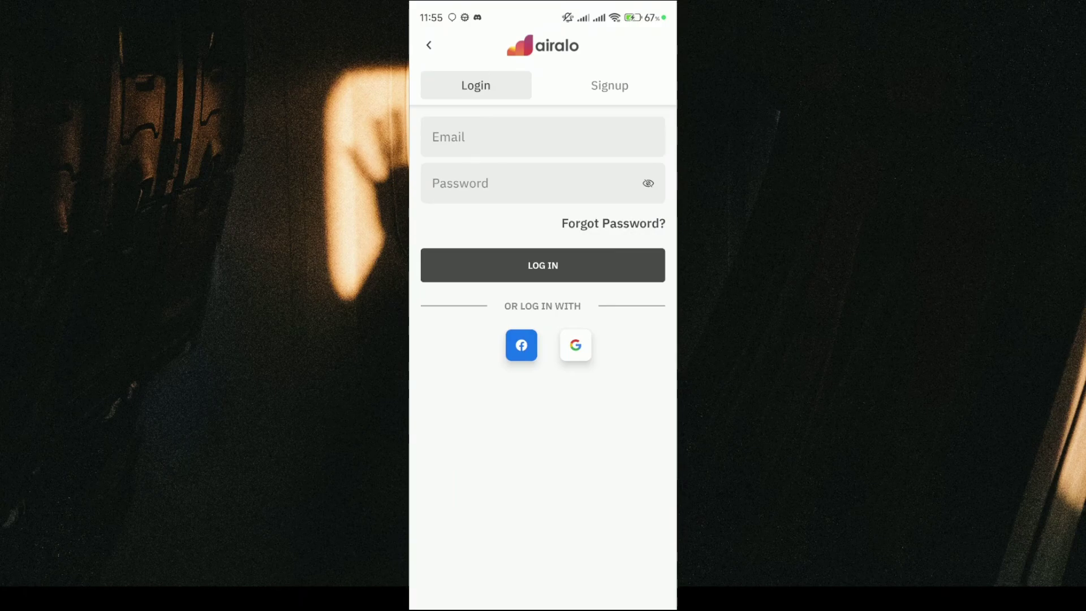
key("Escape")
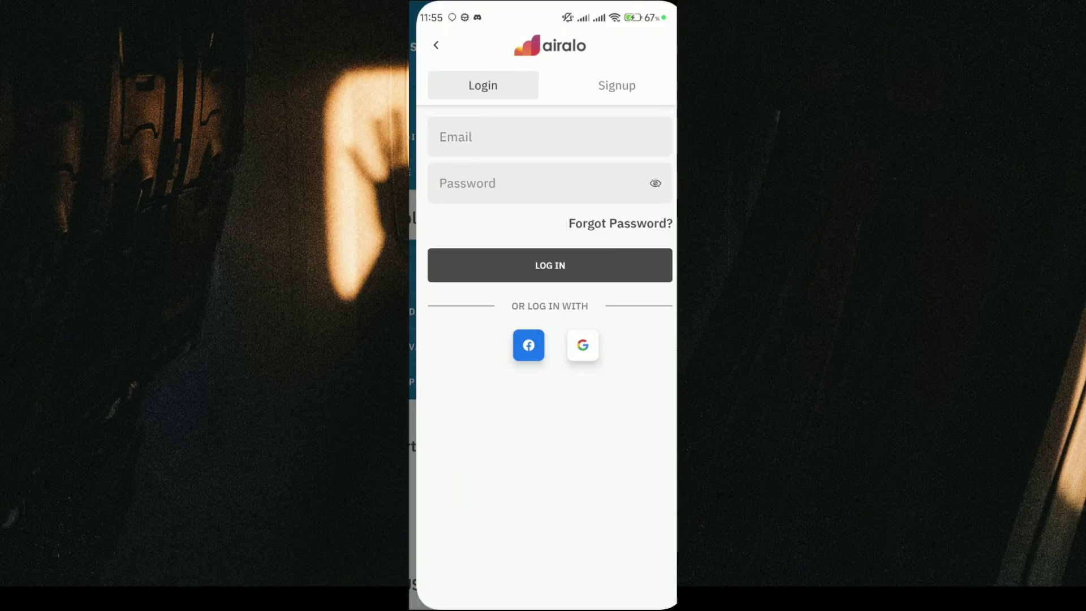
key("Escape")
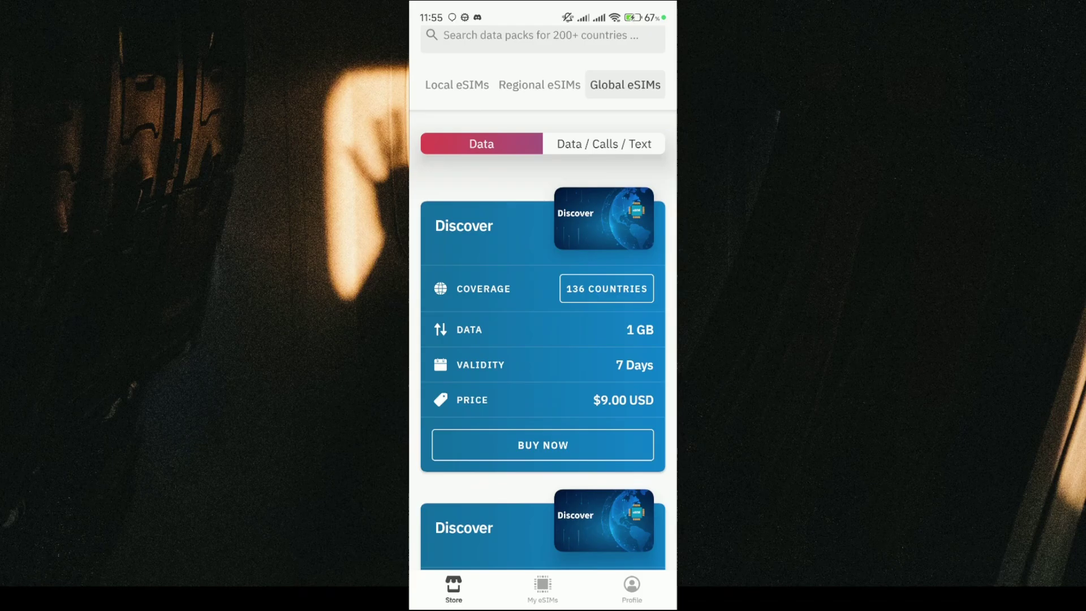
Show the account Profile page from the bottom navigation bar.
left_click(631, 590)
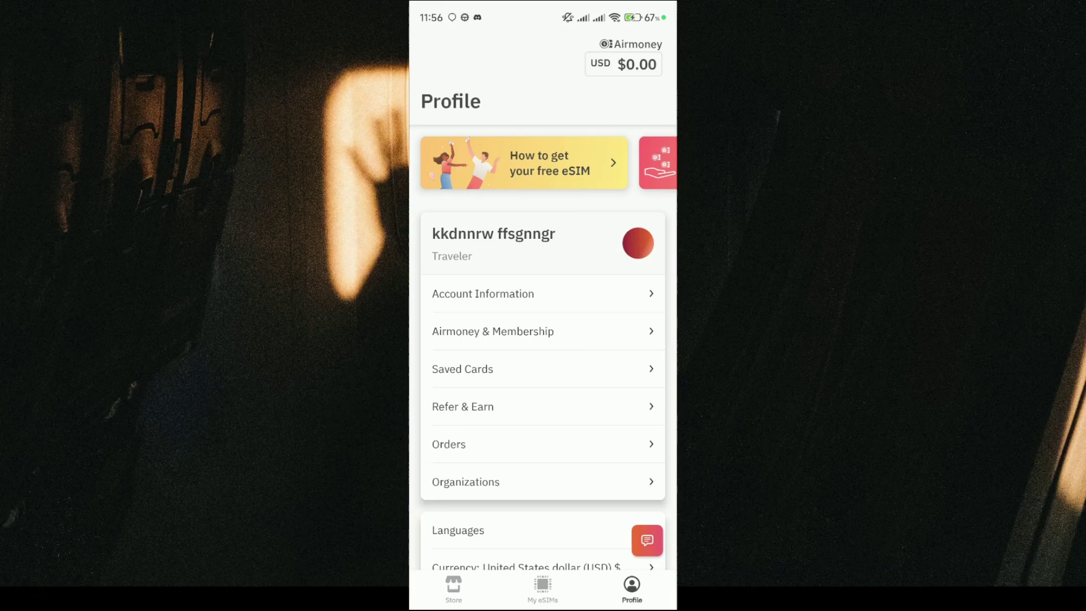
left_click(462, 407)
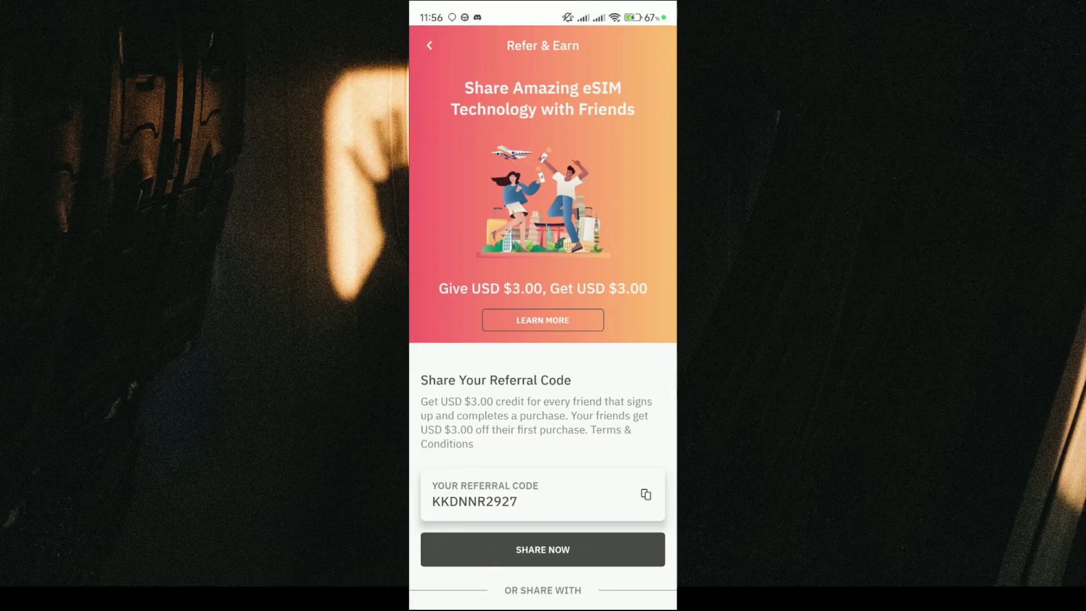